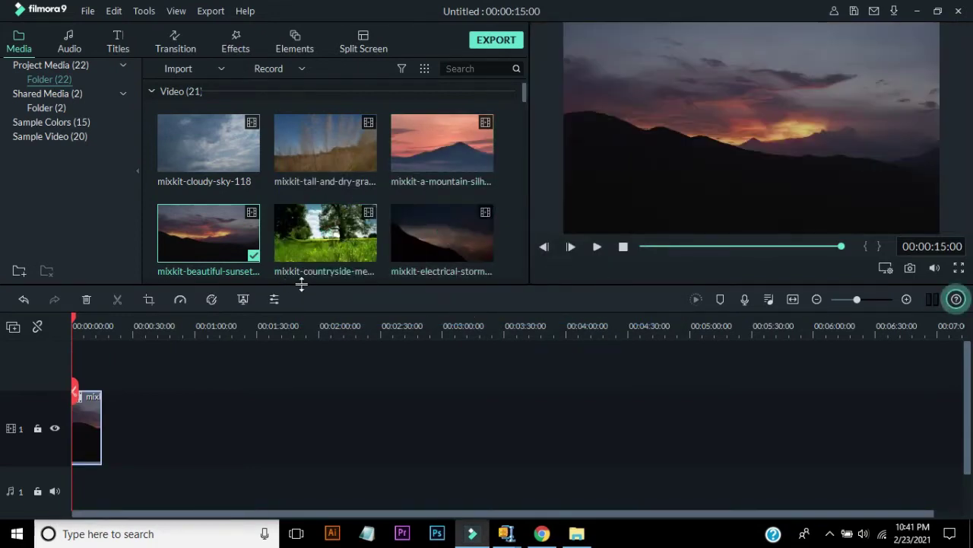
- Add the lake clip directly after the sunset clip on video track 1 and play across their join
left_click_drag(524, 92, 523, 136)
left_click_drag(341, 179, 115, 413)
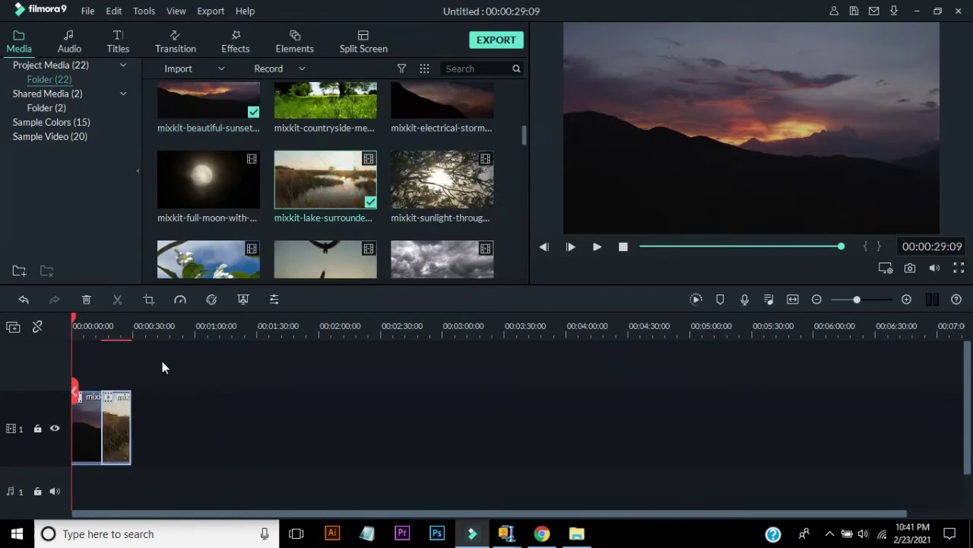
left_click_drag(168, 334, 372, 353)
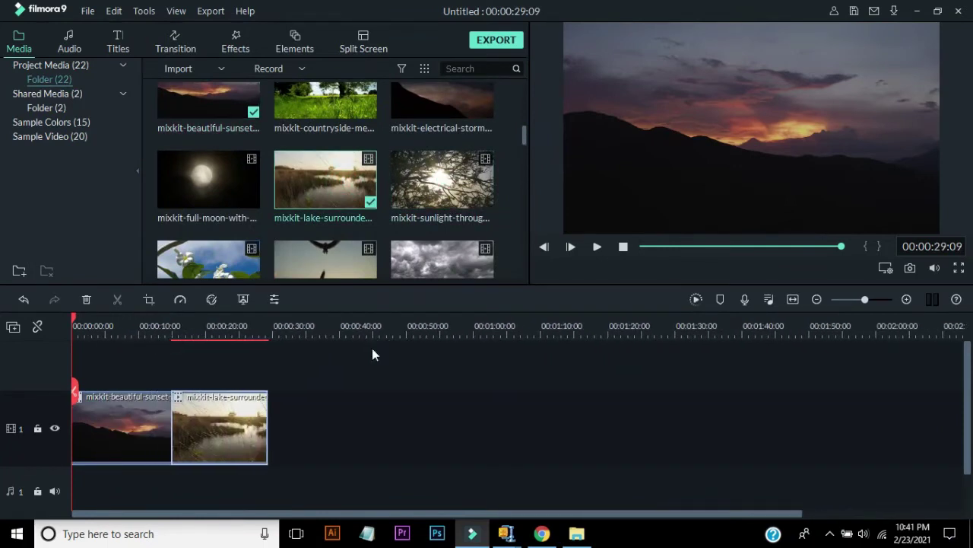
left_click(159, 327)
key("space")
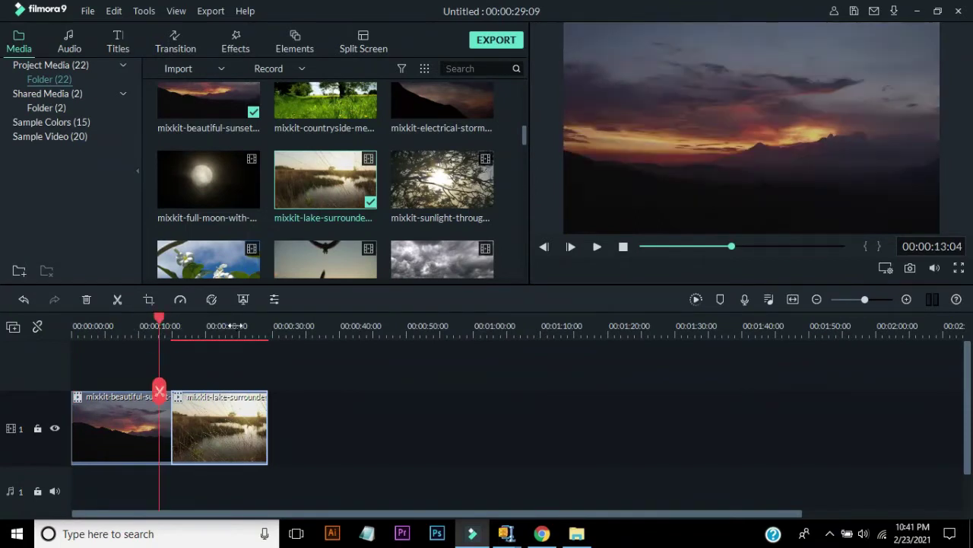
key("space")
- Show only audio files in the media library and place the Rise music at the start of audio track 1
left_click(400, 67)
left_click(420, 127)
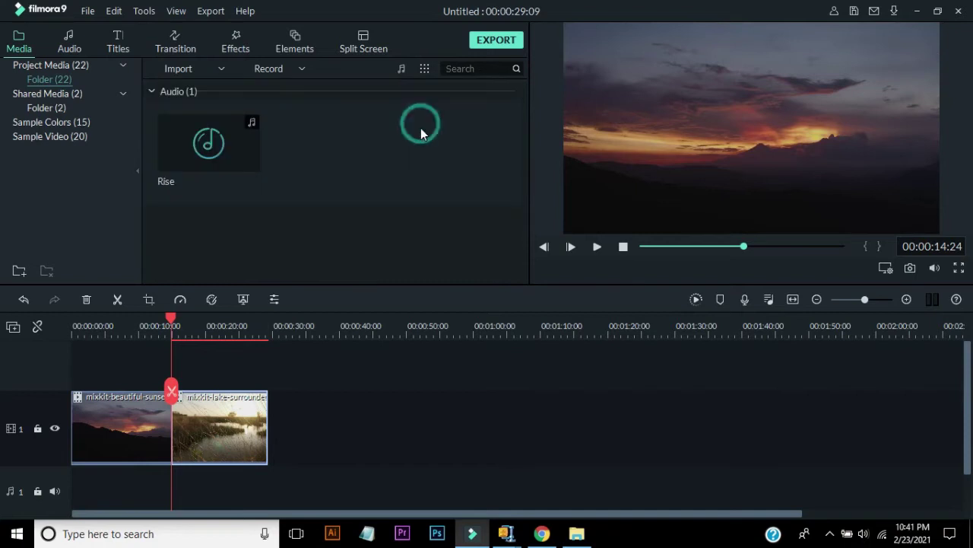
left_click_drag(247, 145, 106, 472)
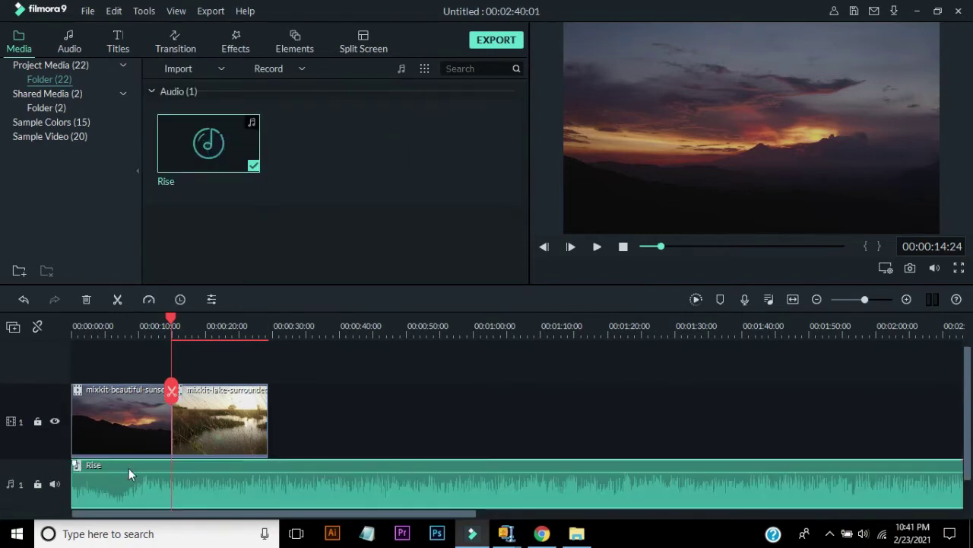
- Split the Rise music at the end of the lake clip and delete the excess part
left_click(273, 335)
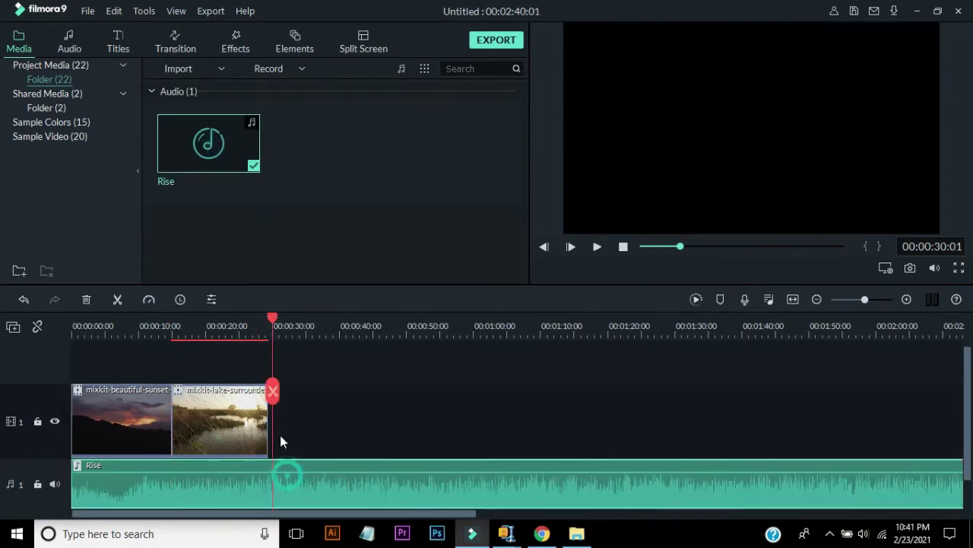
left_click(271, 392)
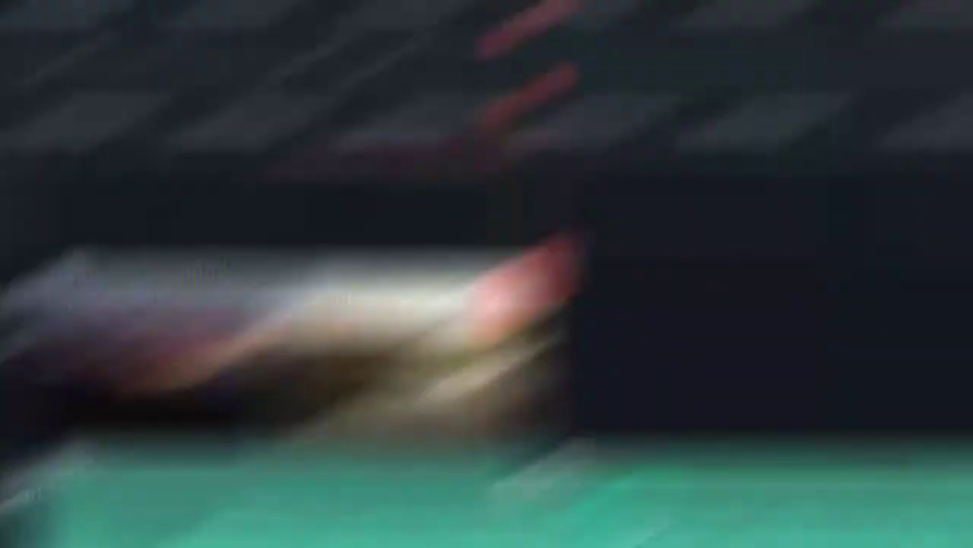
left_click(325, 487)
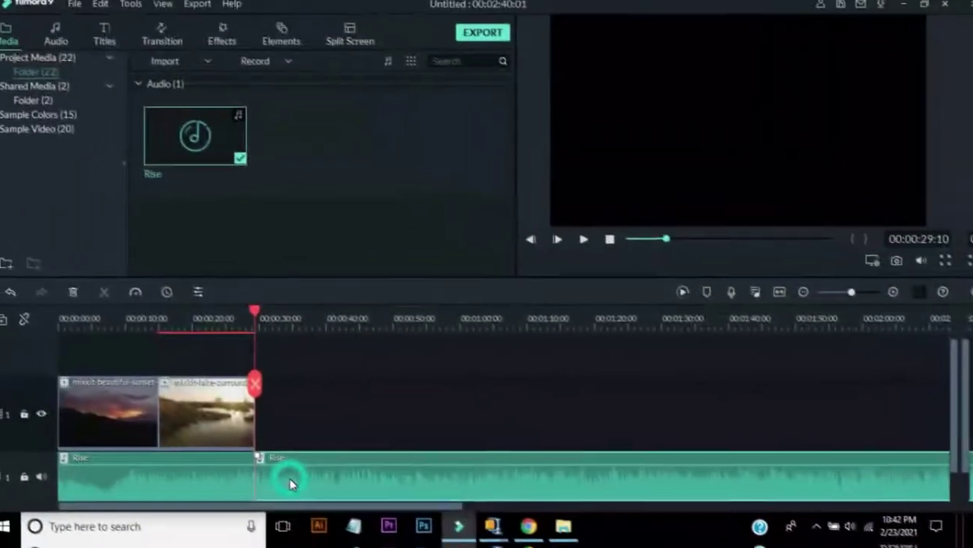
key("Delete")
- Play a stretch of the sunset clip with the trimmed music, and return to the start of the timeline
left_click_drag(270, 392, 151, 393)
key("space")
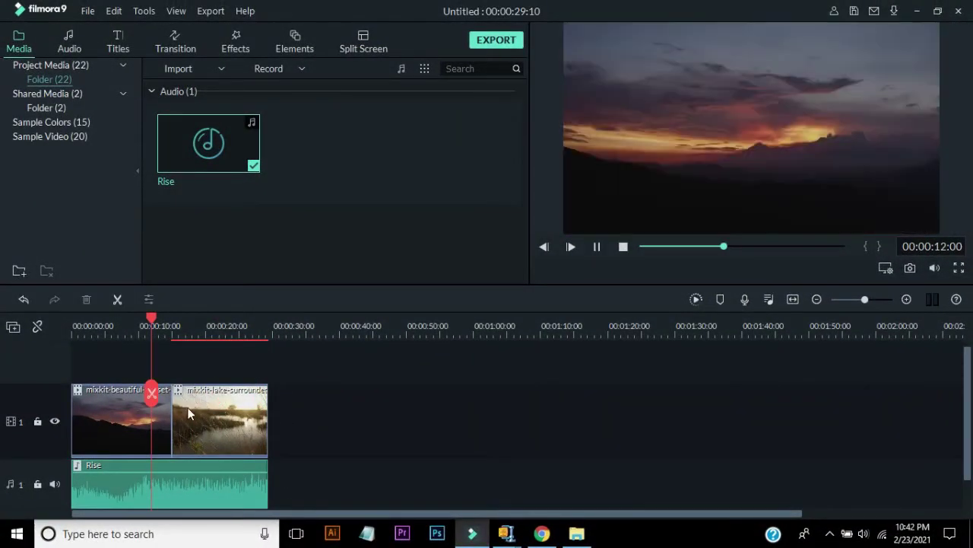
key("space")
left_click_drag(167, 392, 48, 394)
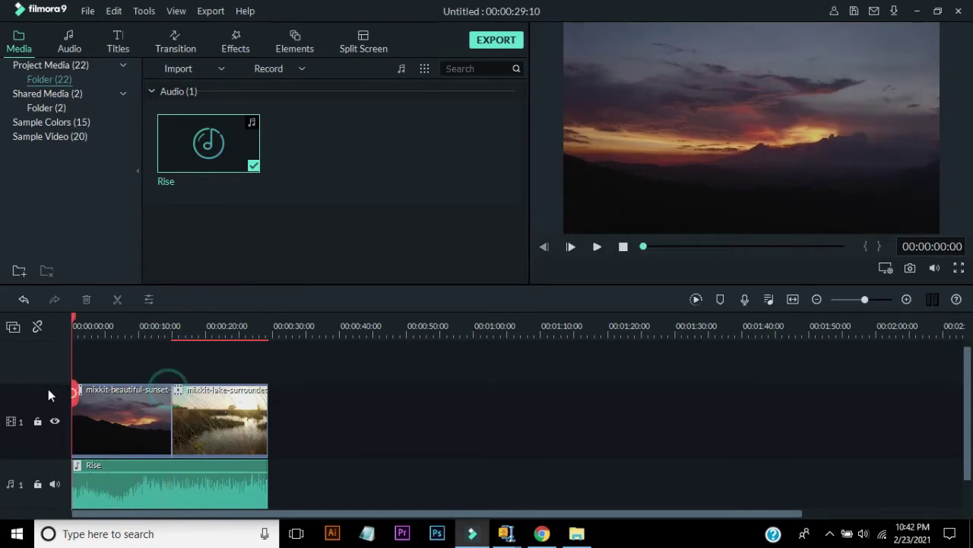
- Fade the Rise music in at its start and out at its end, and play the opening
key("space")
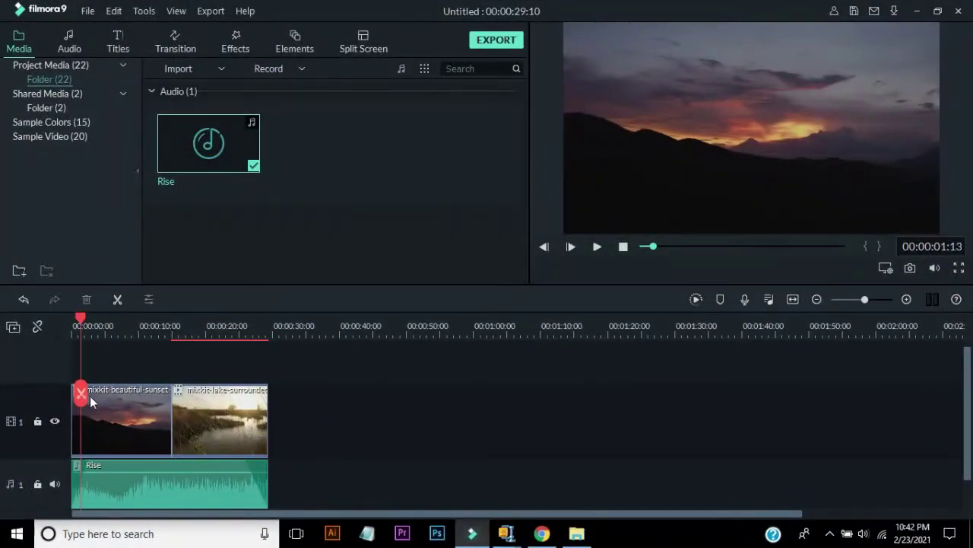
left_click_drag(90, 402, 70, 391)
key("space")
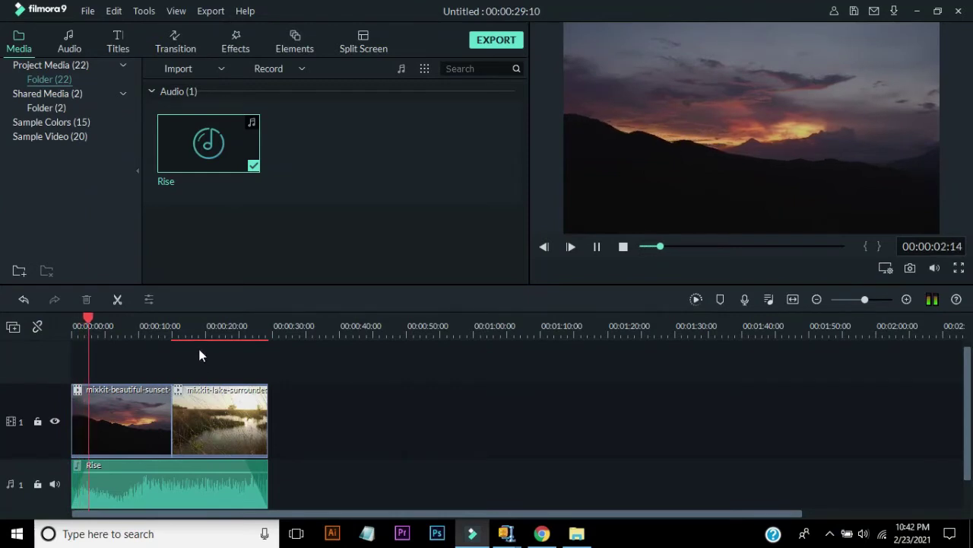
- Lower the volume of the Rise music to about -2 dB and listen to it around the join between the clips
left_click(164, 329)
mouse_move(162, 472)
left_mouse_down()
mouse_move(162, 491)
mouse_move(170, 472)
mouse_move(204, 467)
mouse_move(180, 480)
left_mouse_up()
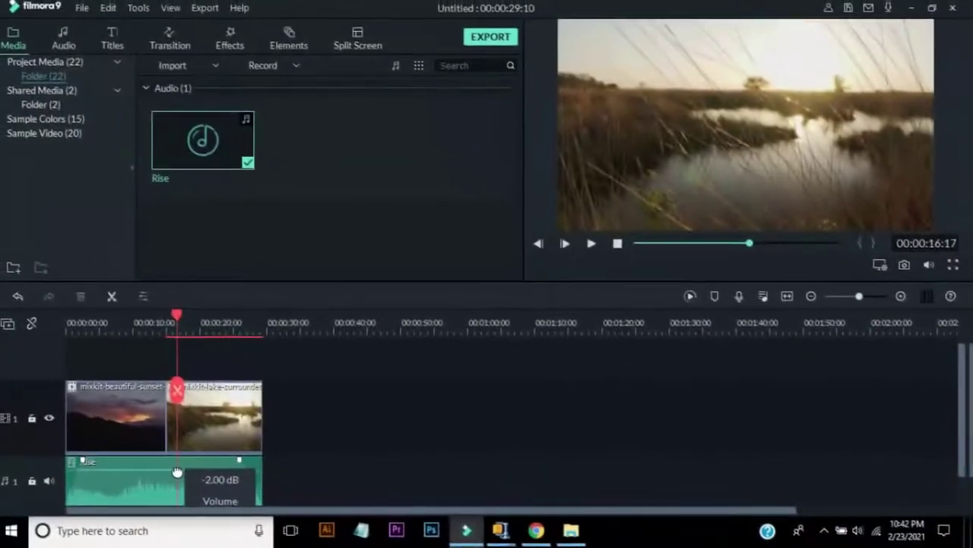
key("space")
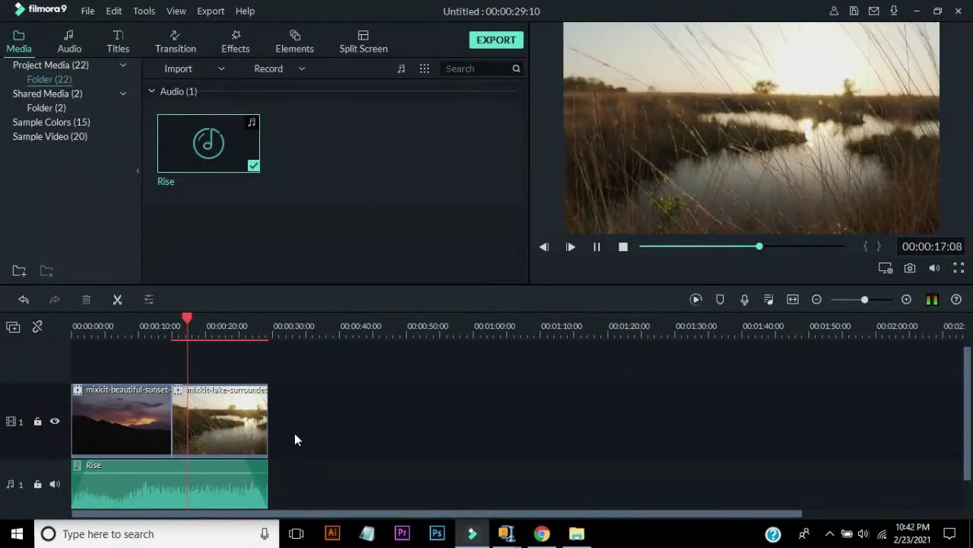
key("space")
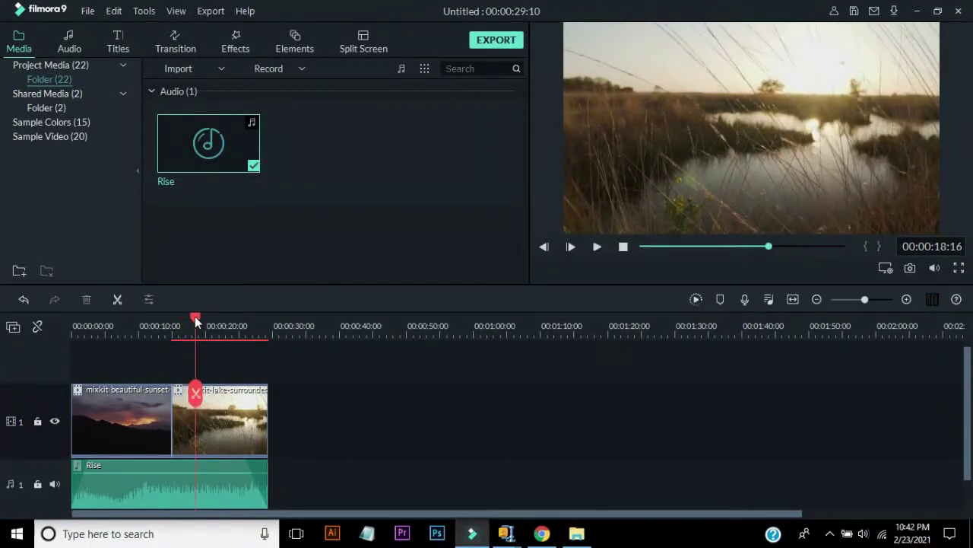
- Add Floral Pack - Transition 2 from the Special Event transitions between the sunset and lake clips
left_click_drag(194, 316, 157, 319)
left_click(170, 400)
left_click(181, 363)
left_click(175, 48)
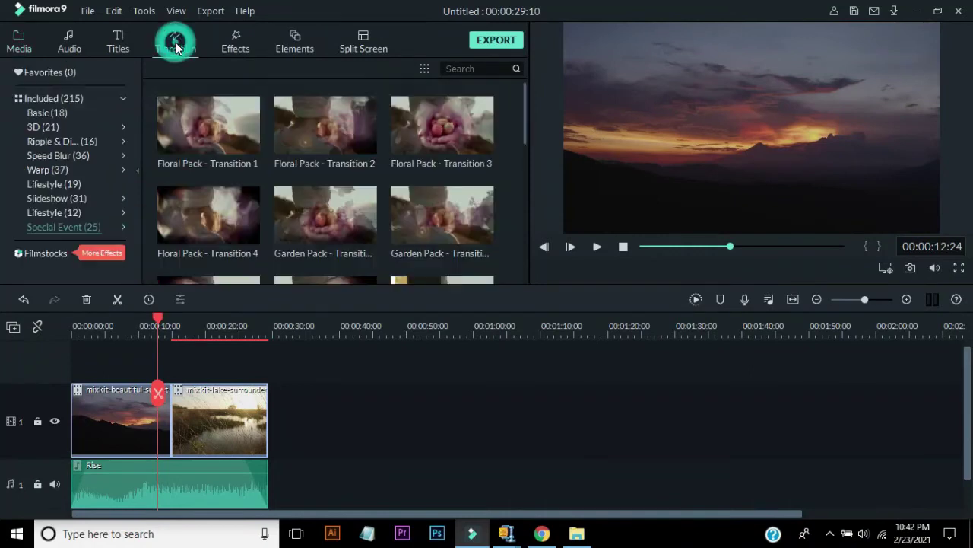
left_click(52, 216)
left_click(55, 228)
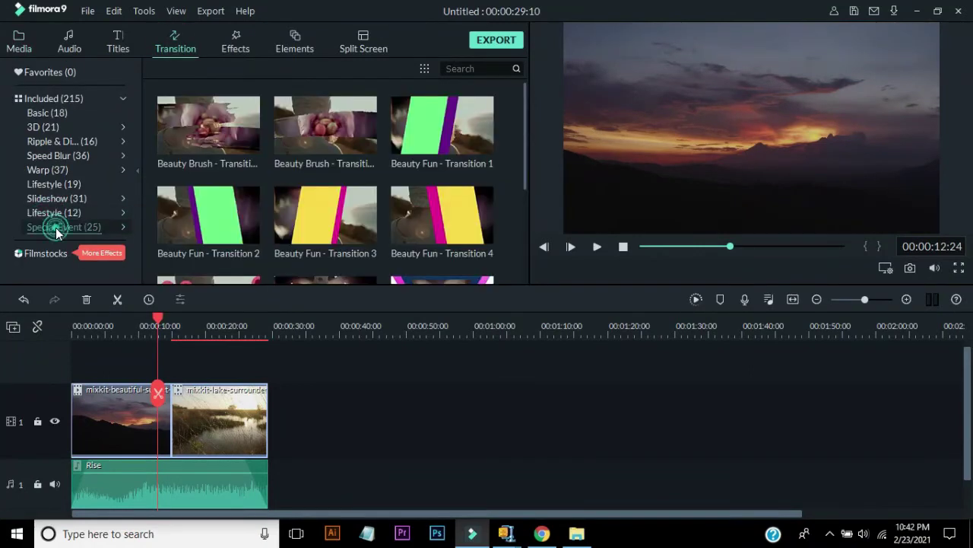
left_click_drag(293, 137, 186, 362)
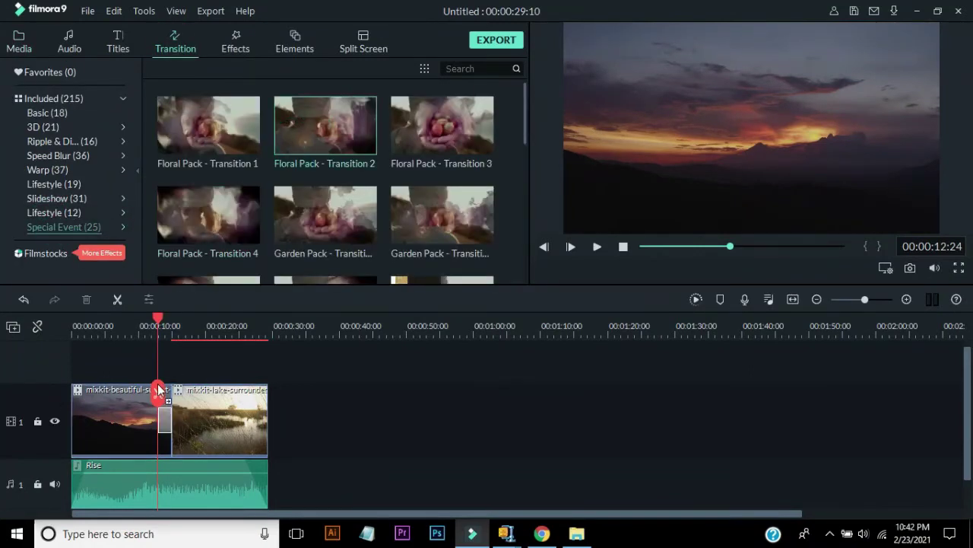
- Play the transition between the two clips and part of the lake clip that follows it
left_click_drag(158, 394, 161, 394)
key("space")
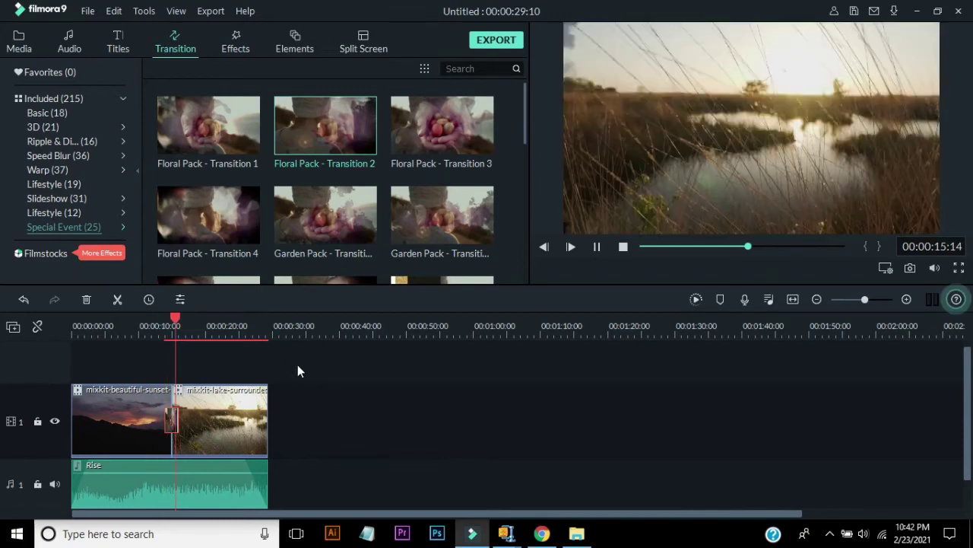
key("space")
scroll(187, 381, "up", 1)
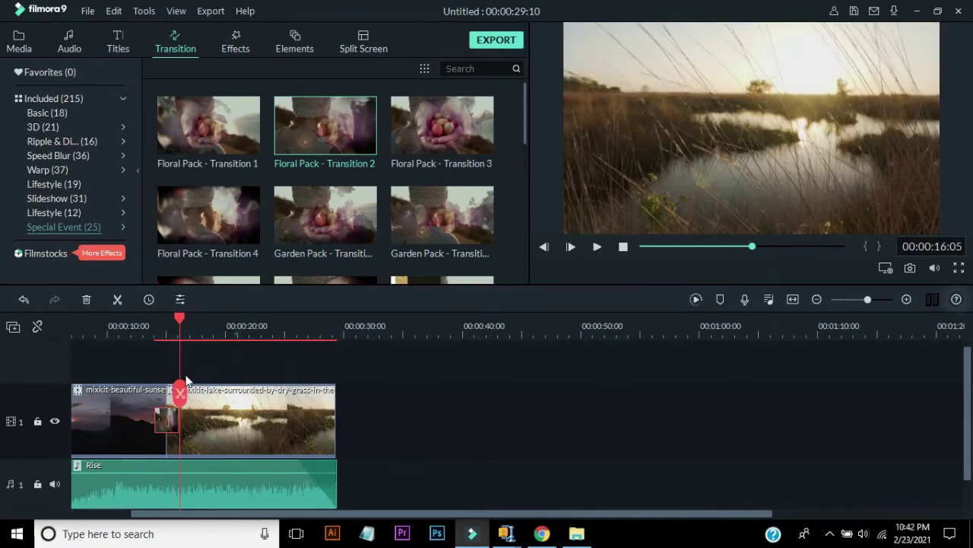
left_click_drag(186, 380, 195, 392)
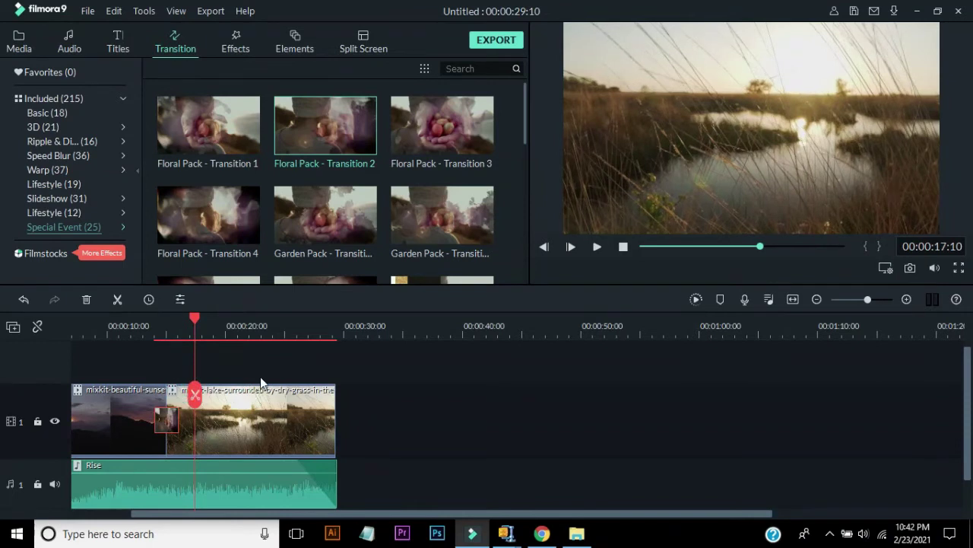
key("space")
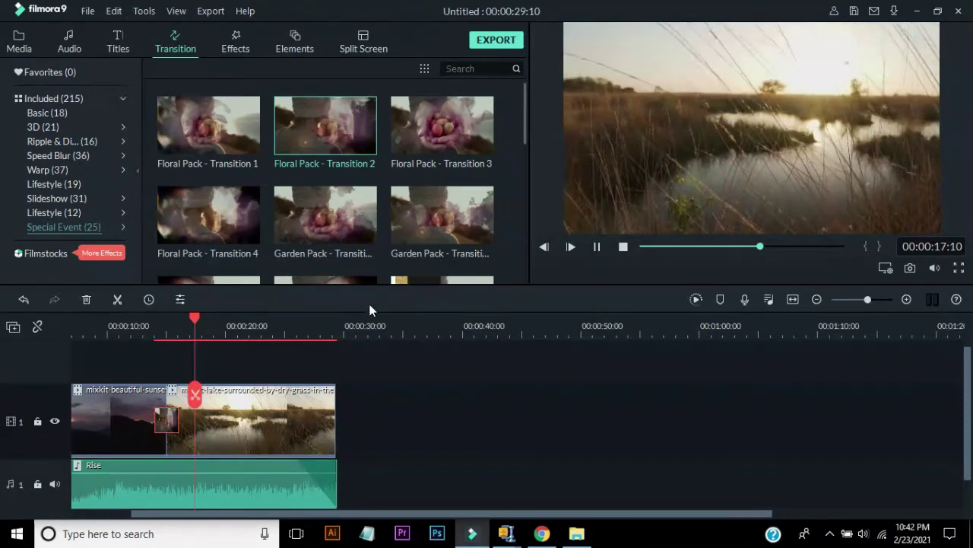
key("space")
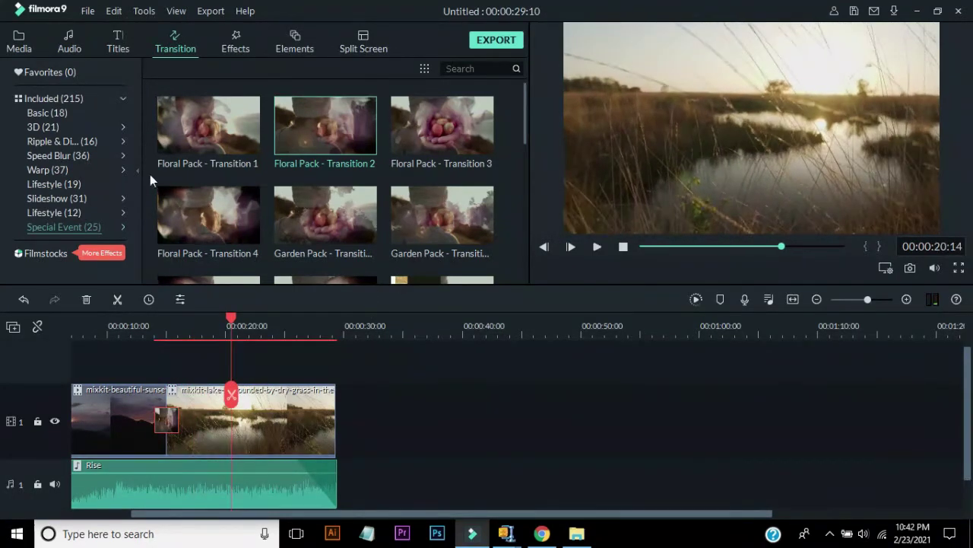
- Look through the ripple transitions and the included audio categories, such as Young & Bright, Rock, Electronic and Sound Effect
left_click(64, 140)
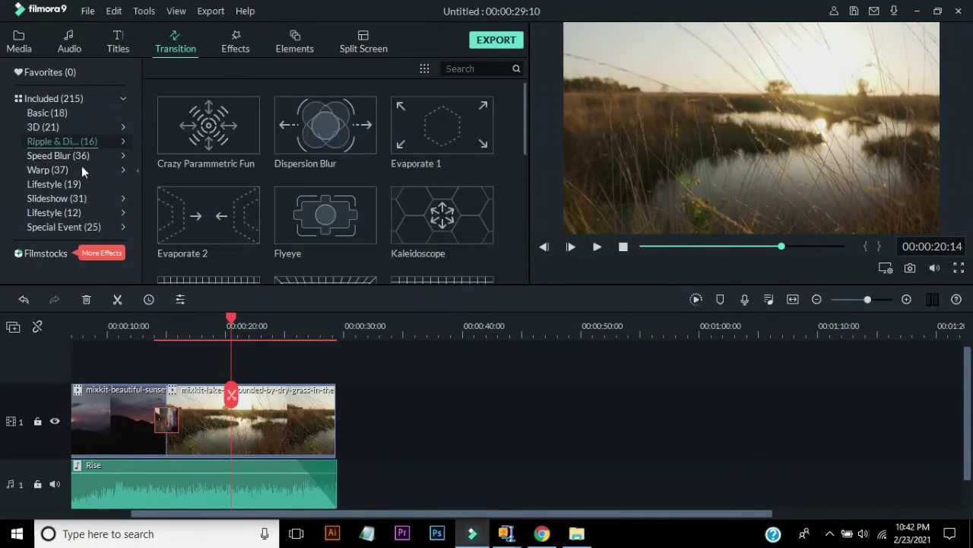
left_click_drag(231, 393, 84, 390)
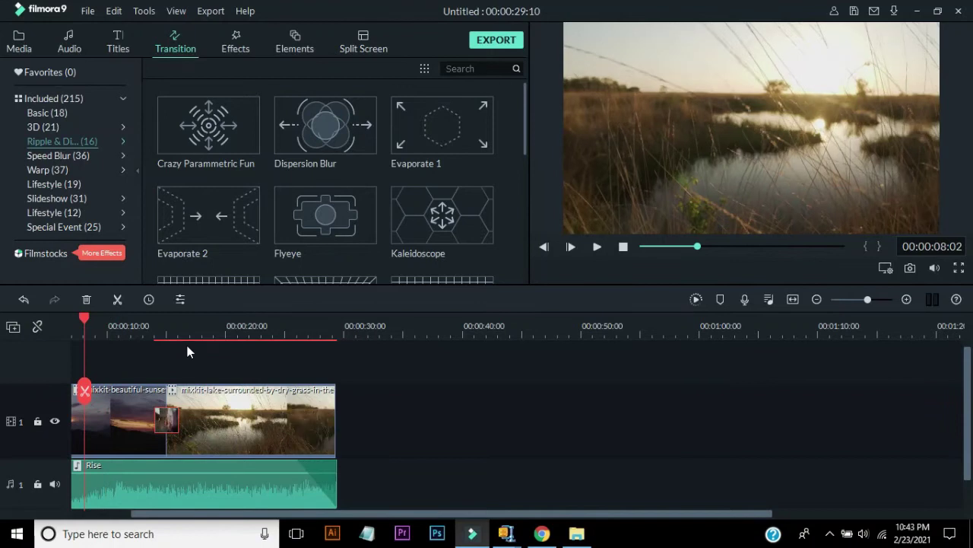
left_click(20, 45)
left_click(76, 49)
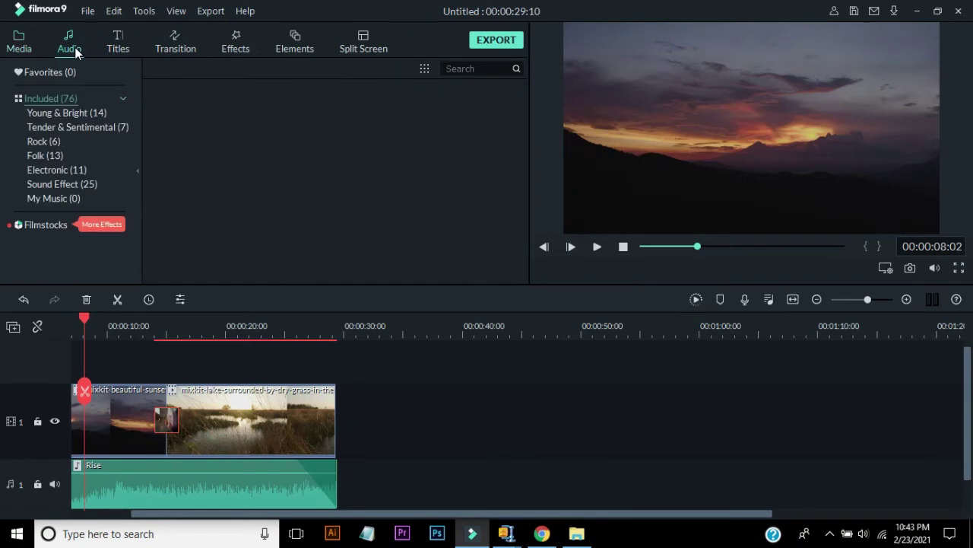
left_click(88, 113)
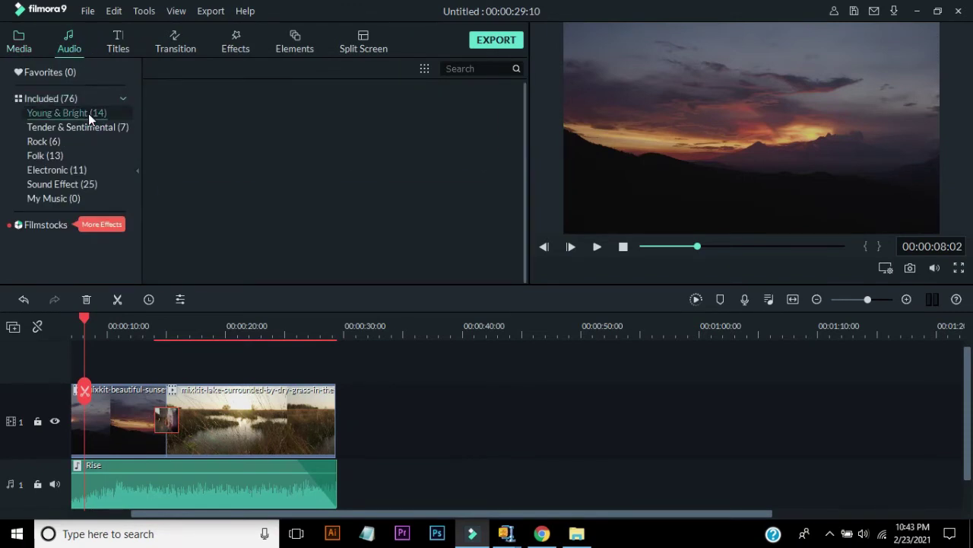
left_click(89, 129)
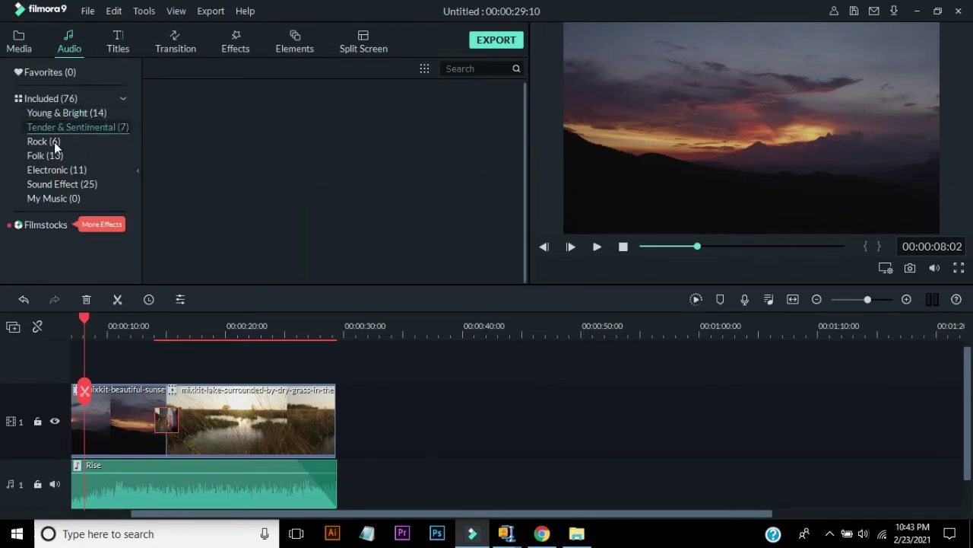
left_click(54, 142)
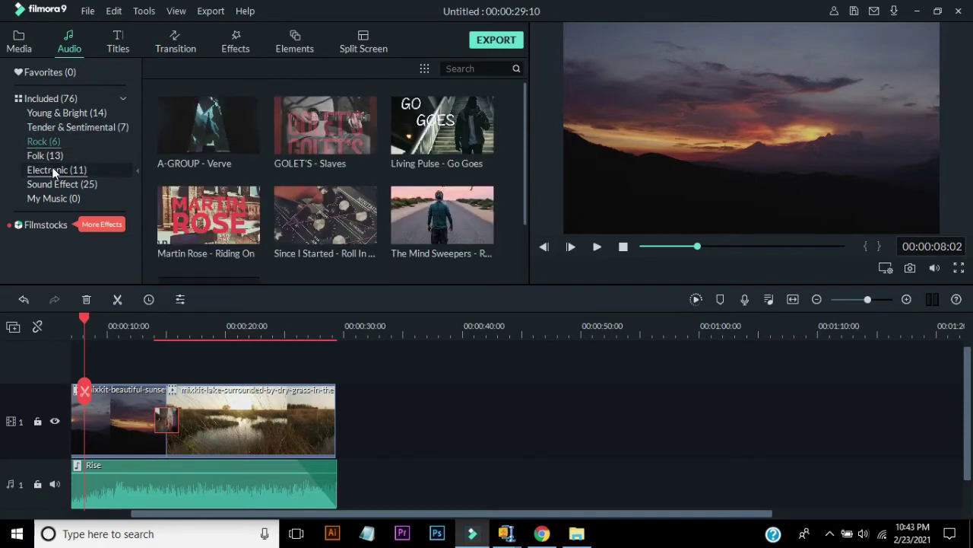
left_click(53, 170)
left_click(69, 186)
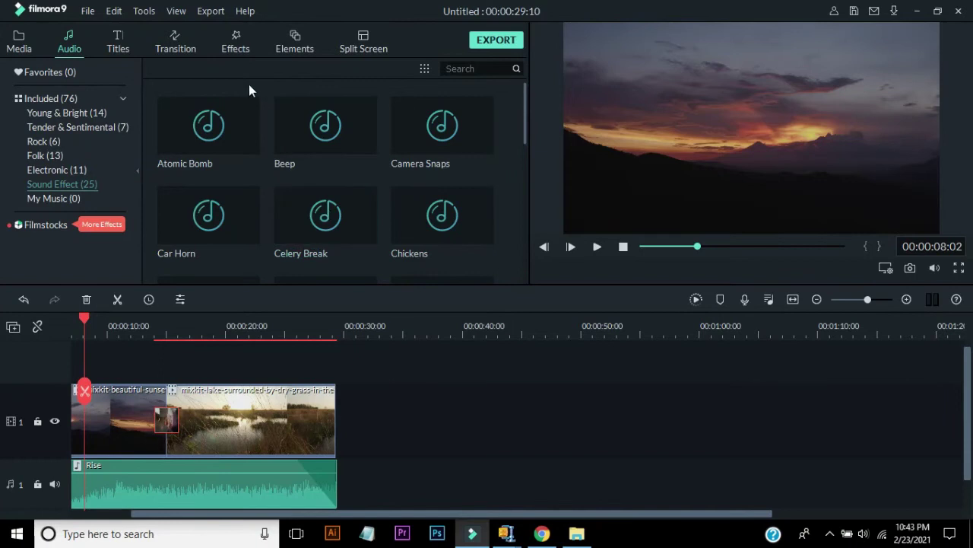
- Browse the included title templates by category, from Openers, Titles and Lower 3rds to Subtitles and End Credits
left_click(118, 47)
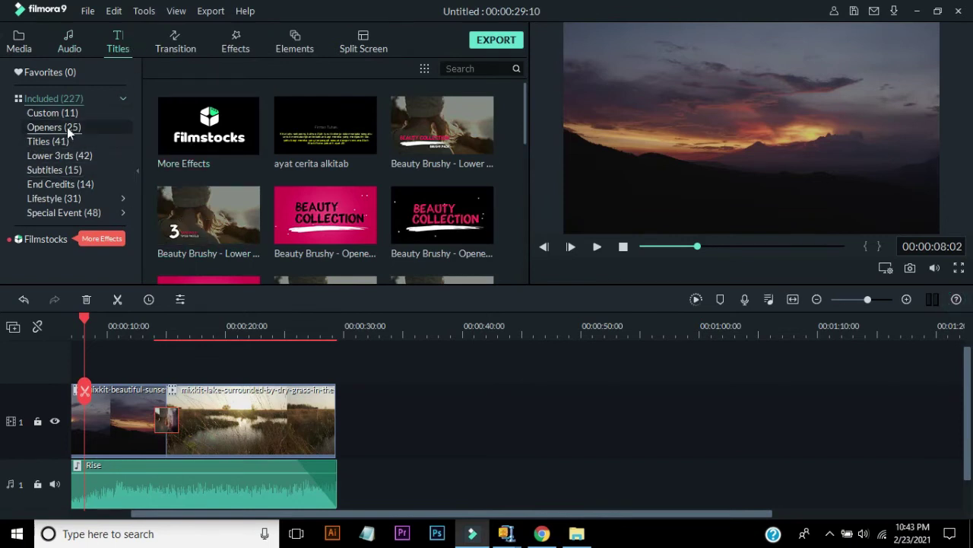
left_click(62, 127)
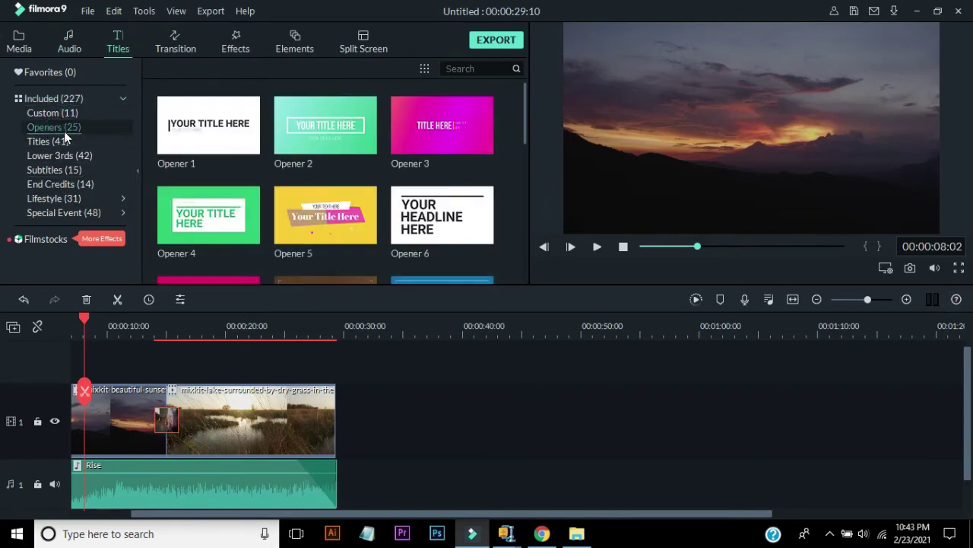
left_click(60, 145)
left_click(64, 157)
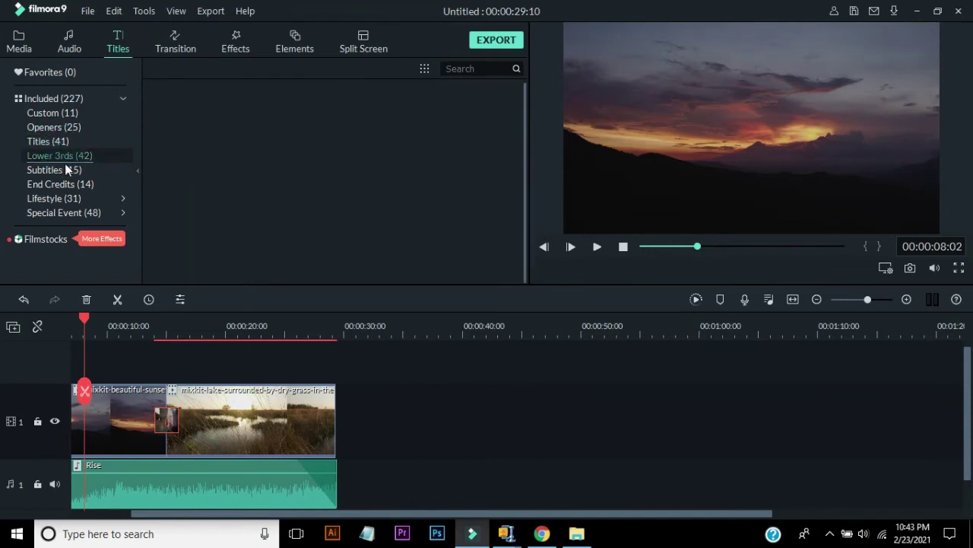
left_click(65, 174)
left_click(71, 186)
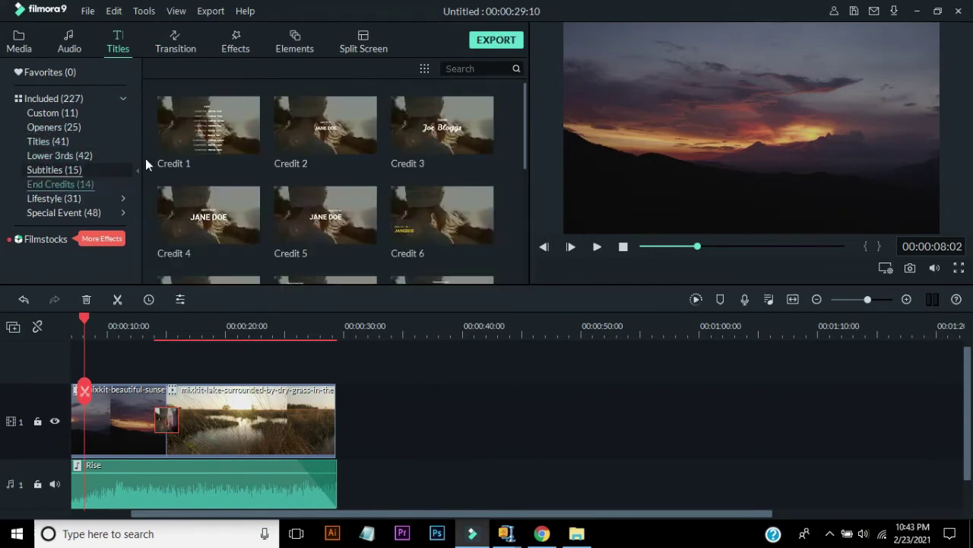
- Browse the included effects by category, including Utility, Overlays and Filters
left_click(235, 44)
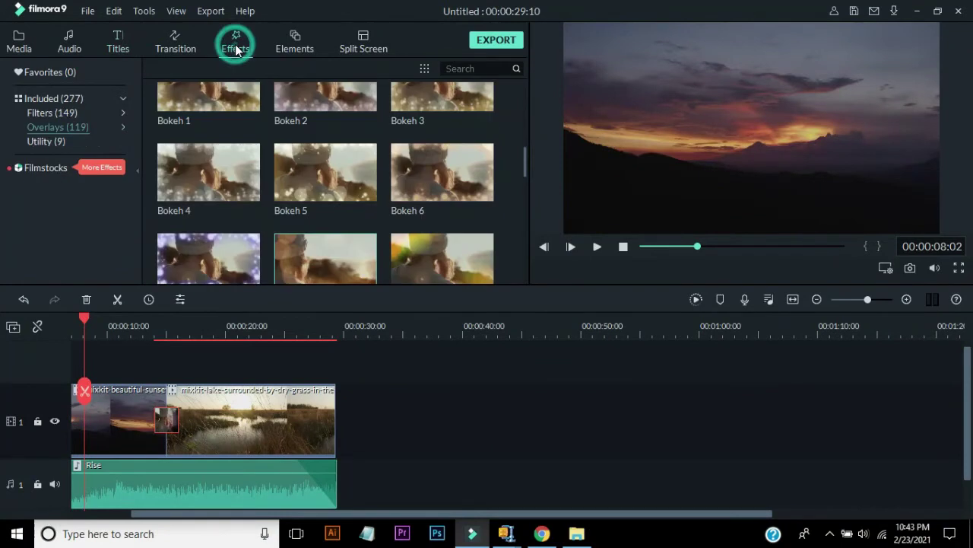
left_click(63, 142)
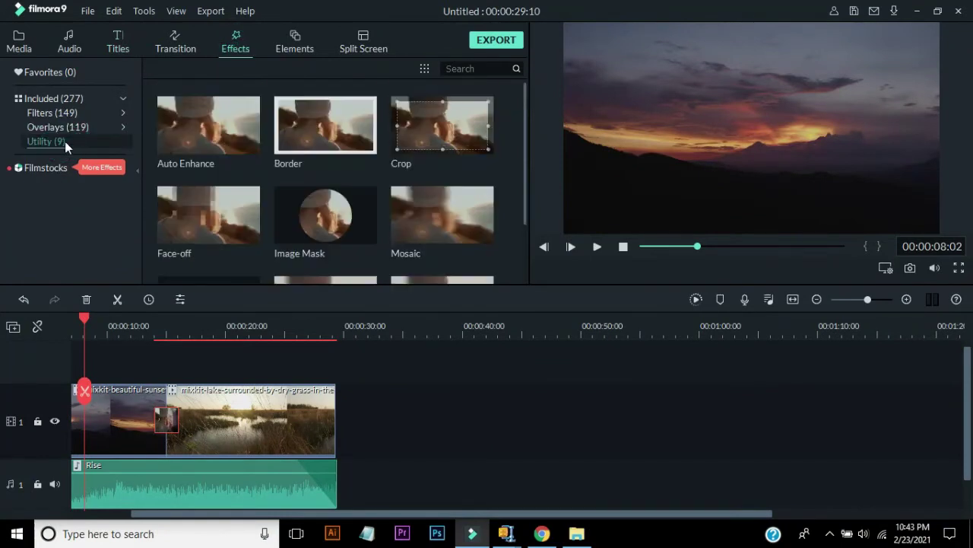
left_click(68, 127)
left_click(30, 101)
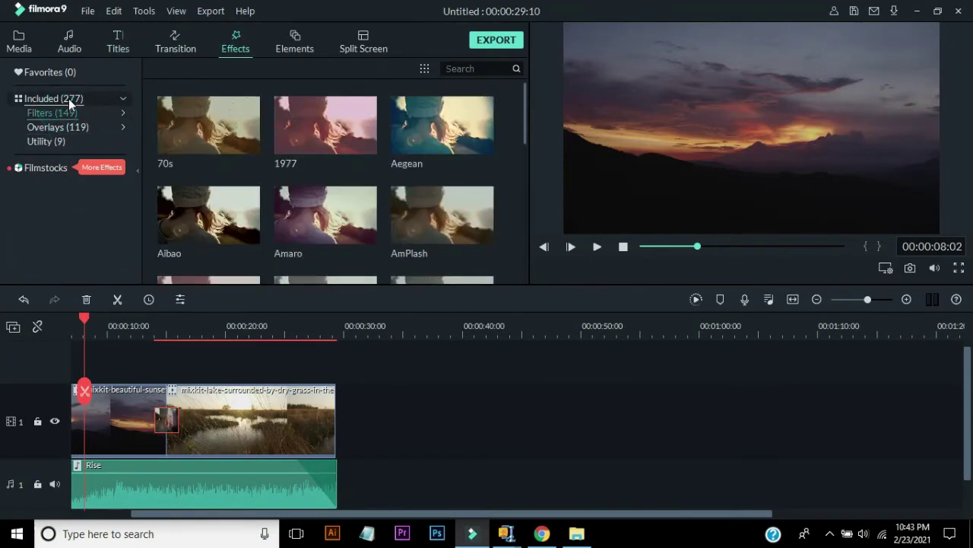
- Browse the included elements from Love, Shapes and Hand Drawn to Badges and the full Tutorial arrow collection
left_click(295, 48)
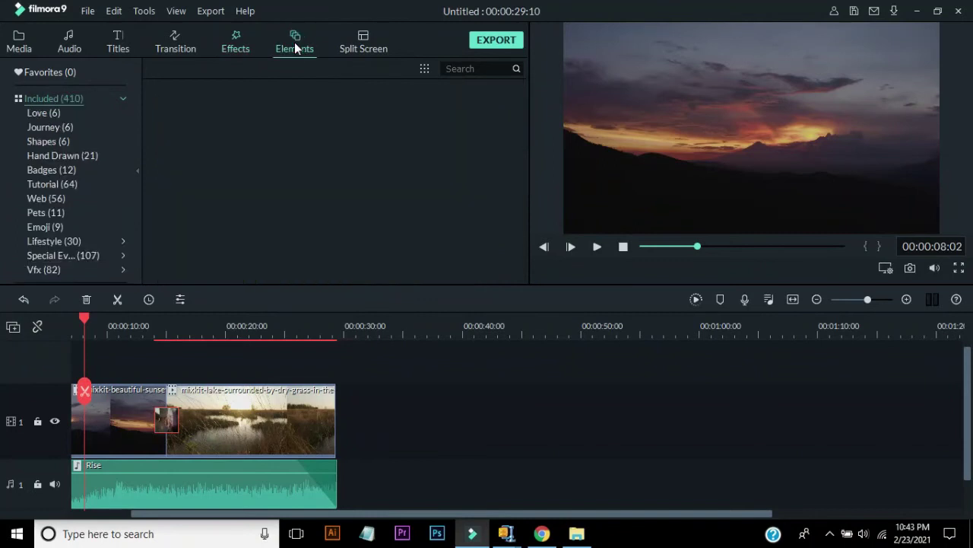
left_click(61, 115)
left_click(63, 142)
left_click(62, 156)
left_click(55, 170)
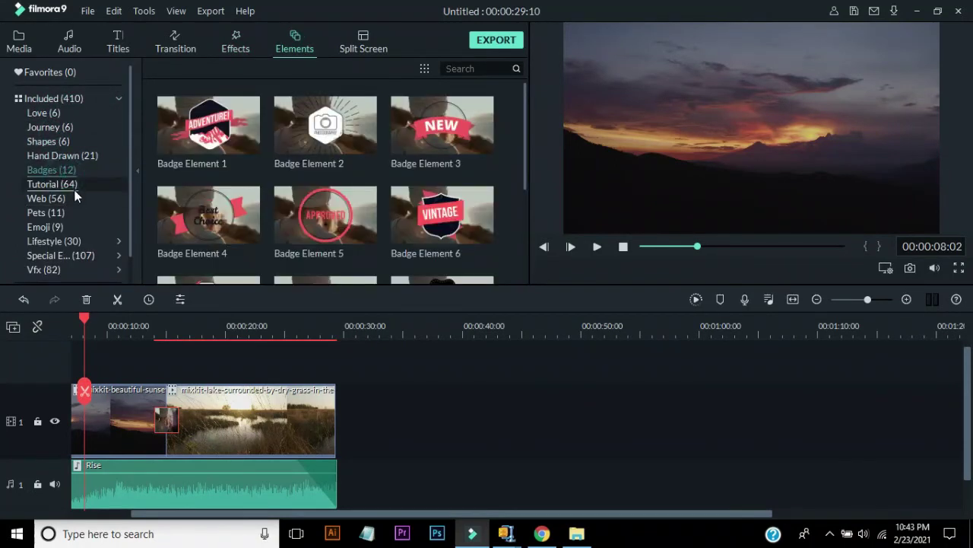
left_click(67, 185)
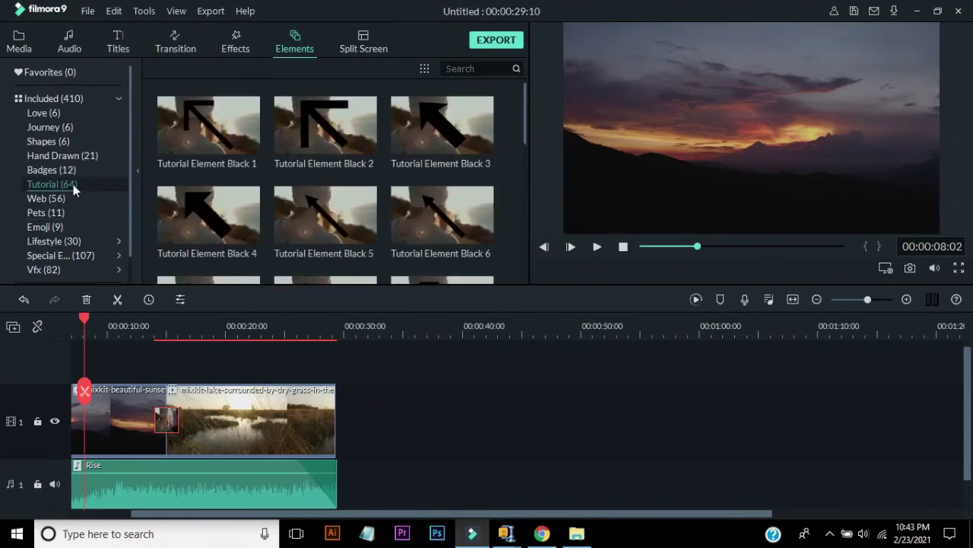
left_click_drag(526, 128, 493, 298)
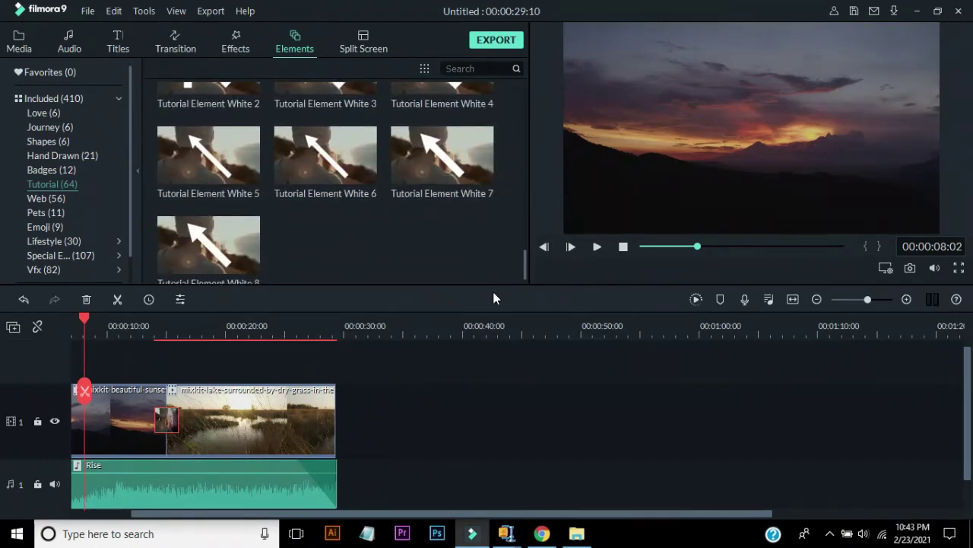
- Look through the Web, Emoji, Lifestyle and Special Event element categories
left_click(52, 199)
left_click(52, 226)
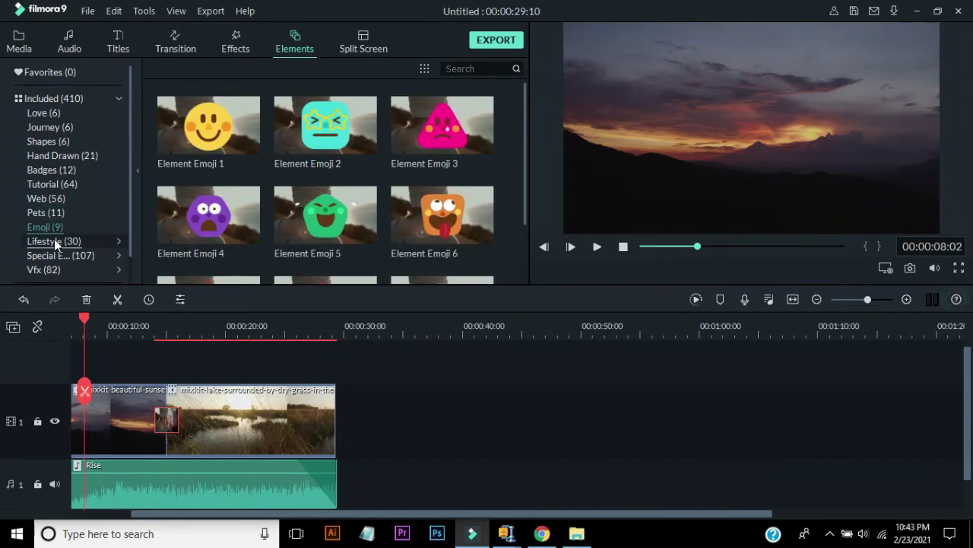
left_click(55, 241)
left_click(72, 259)
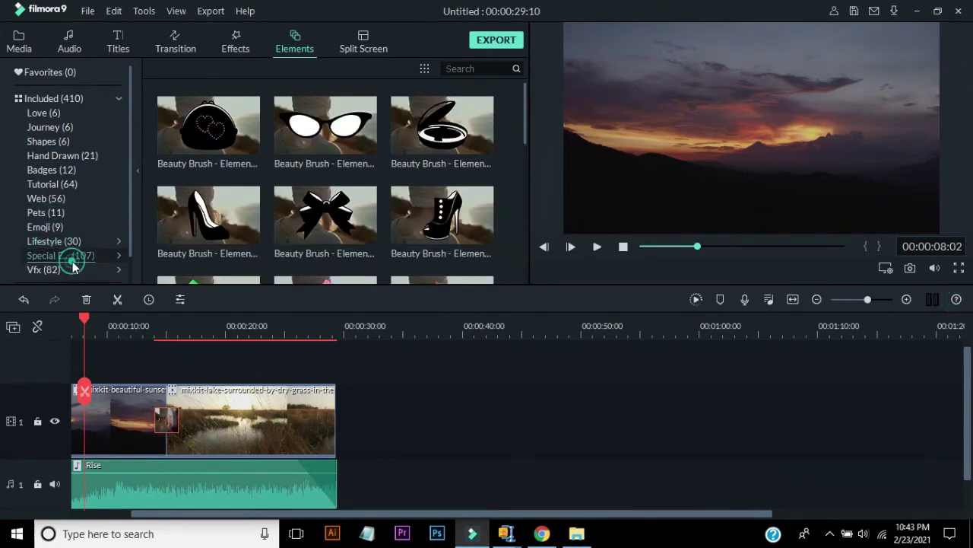
- Place the Explosions - 01 element from the Vfx category on the video track, with a gap after the lake clip
left_click(46, 270)
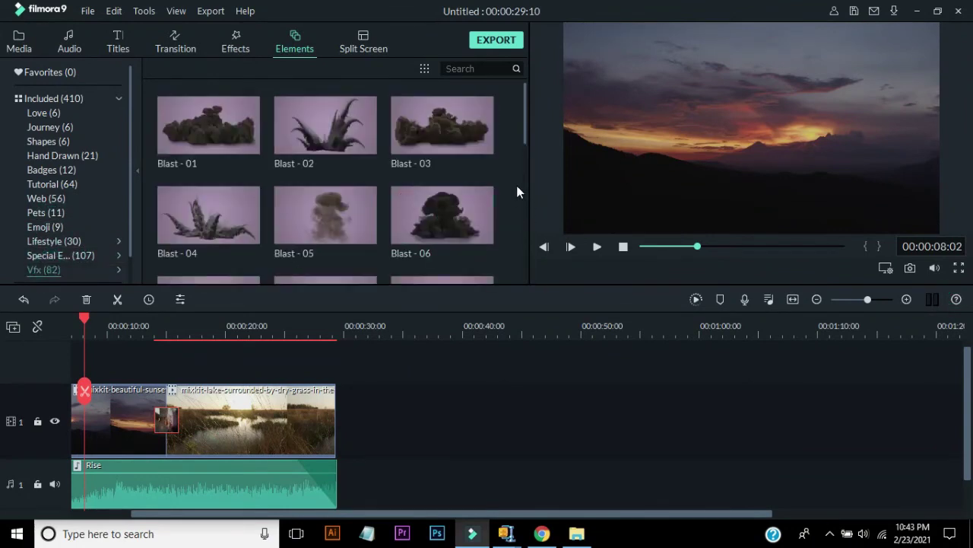
left_click_drag(525, 132, 493, 311)
left_click_drag(522, 266, 527, 241)
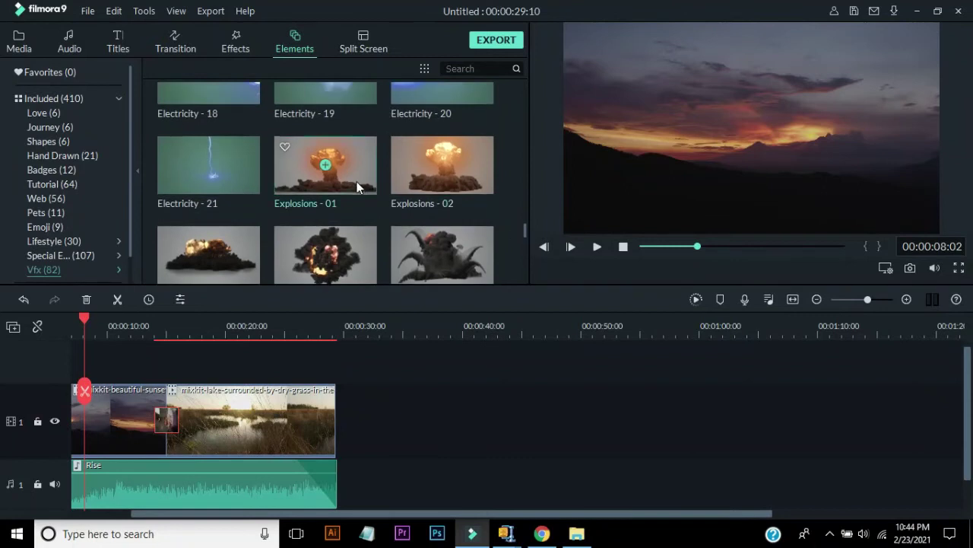
left_click_drag(394, 399, 373, 428)
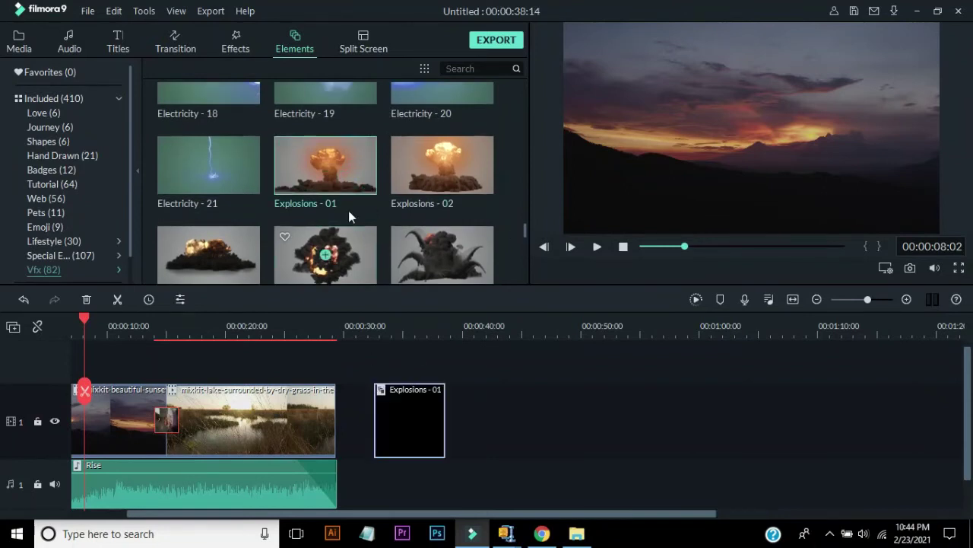
- Play the Explosions - 01 clip in the preview and delete it from the video track
left_click(377, 327)
key("space")
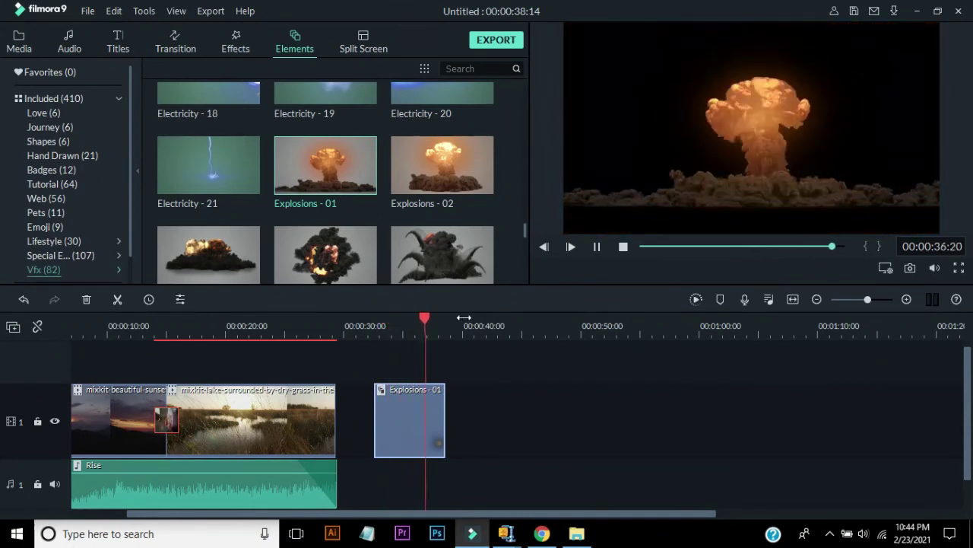
key("space")
left_click_drag(486, 355, 414, 396)
key("Delete")
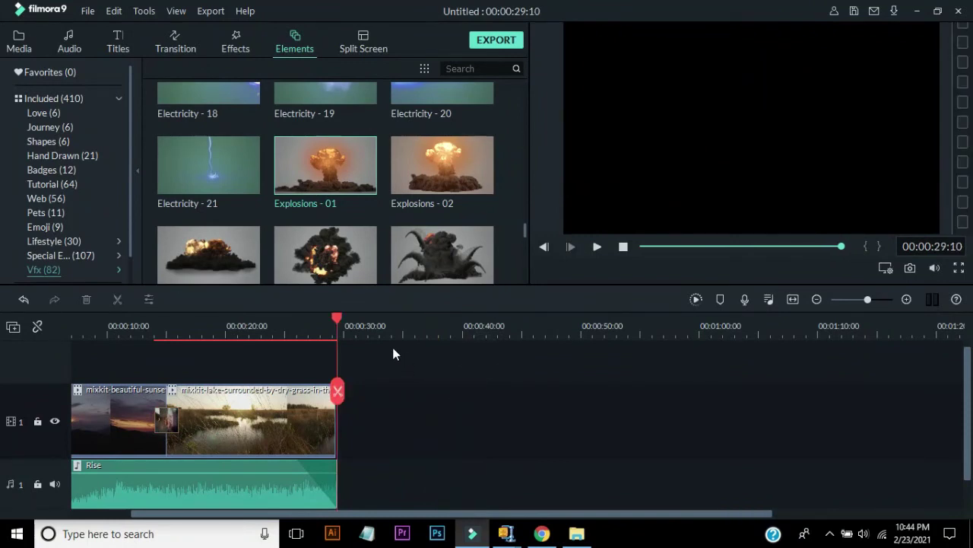
- Return the playhead to the start of the timeline and view the sunset clip at about 7 seconds
left_click_drag(336, 391, 42, 404)
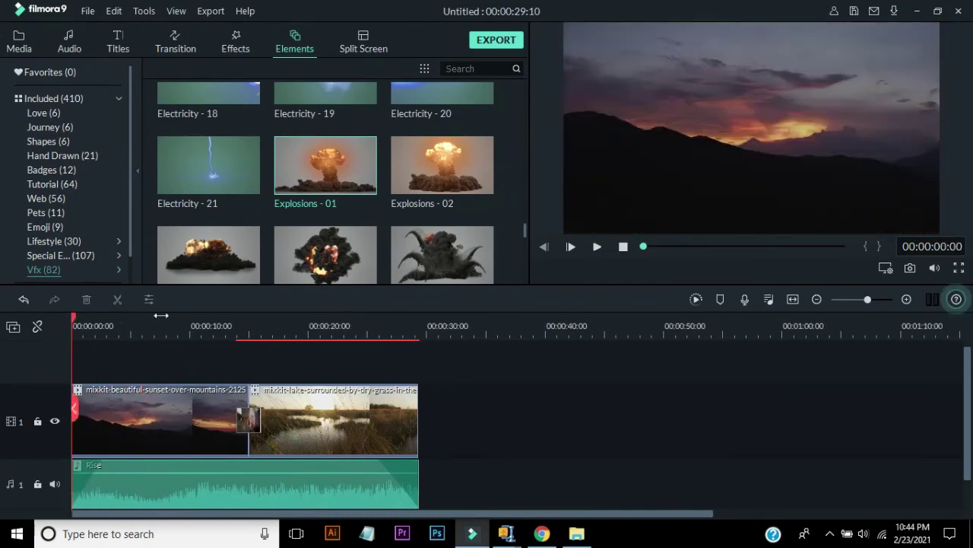
left_click(157, 317)
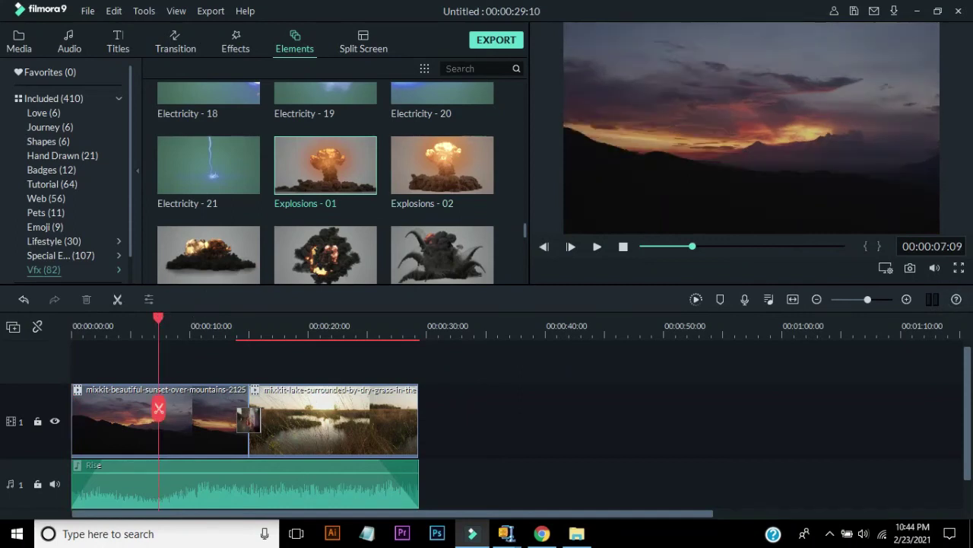
- Export the video to the computer as an MP4 file named TANPA WATERMARK
left_click(495, 42)
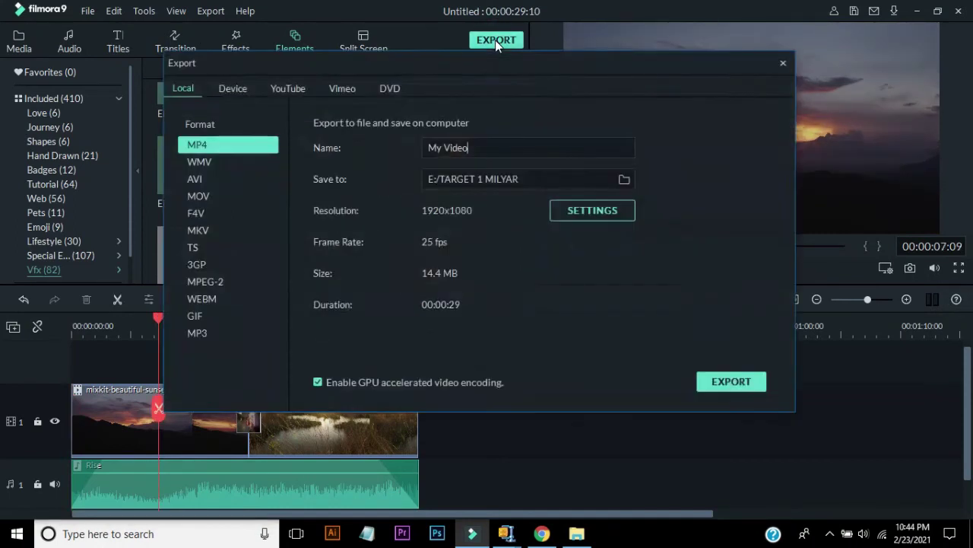
left_click(489, 149)
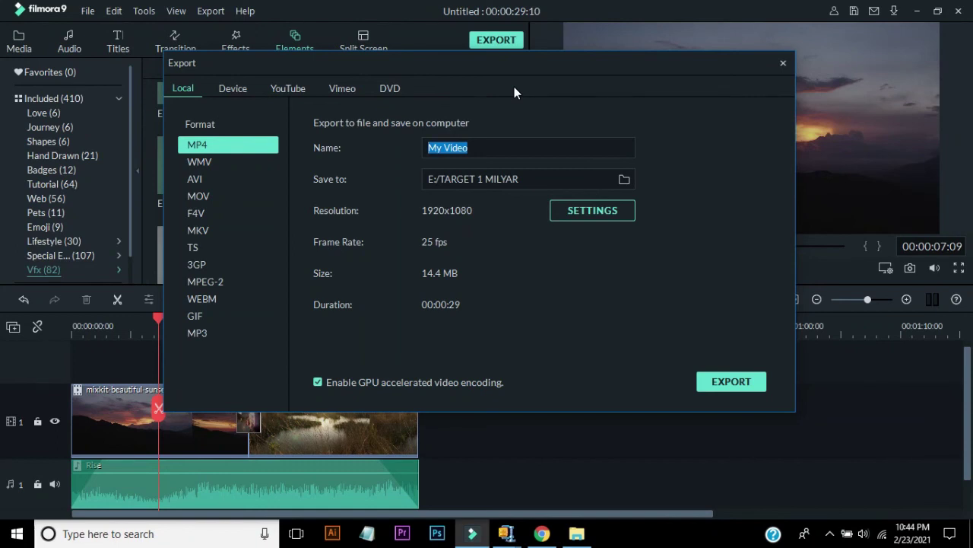
type("TANPA WATERMARK")
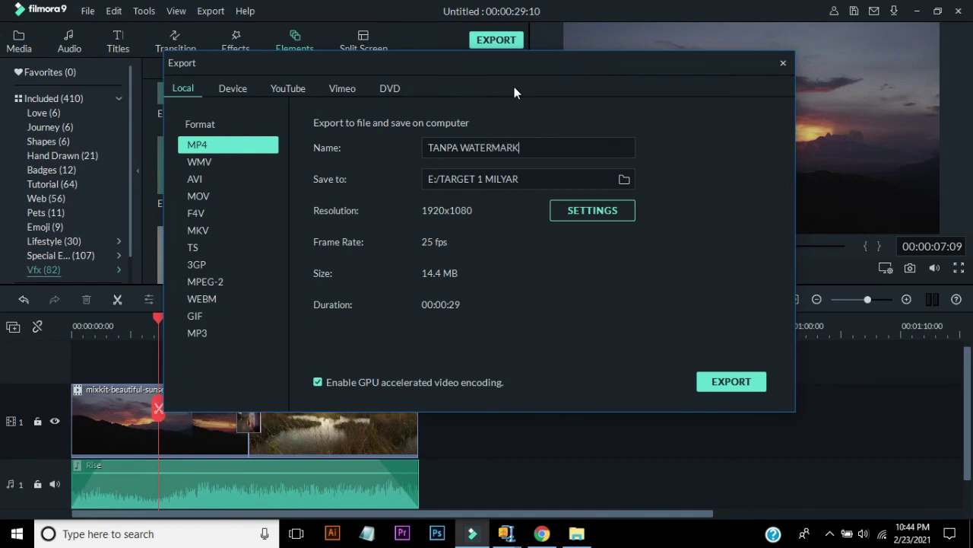
left_click(715, 382)
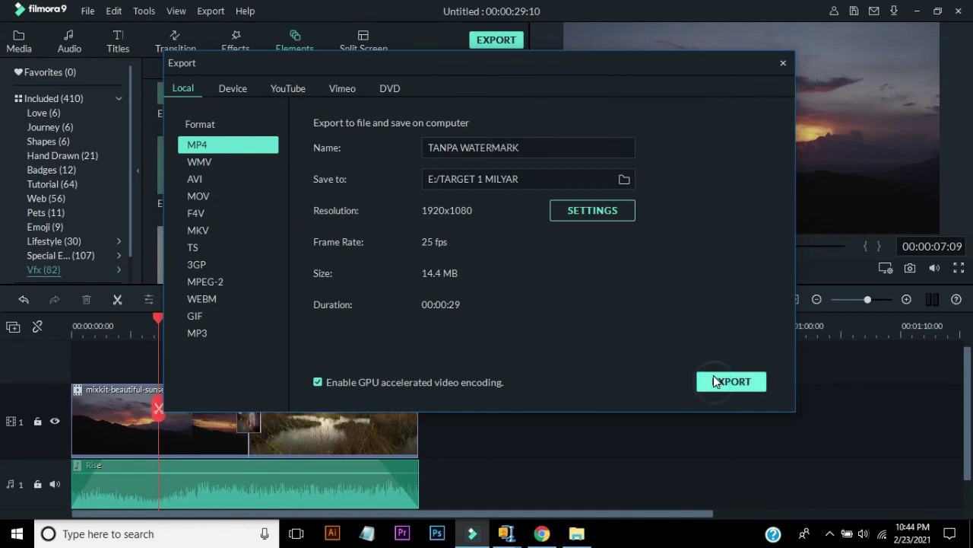